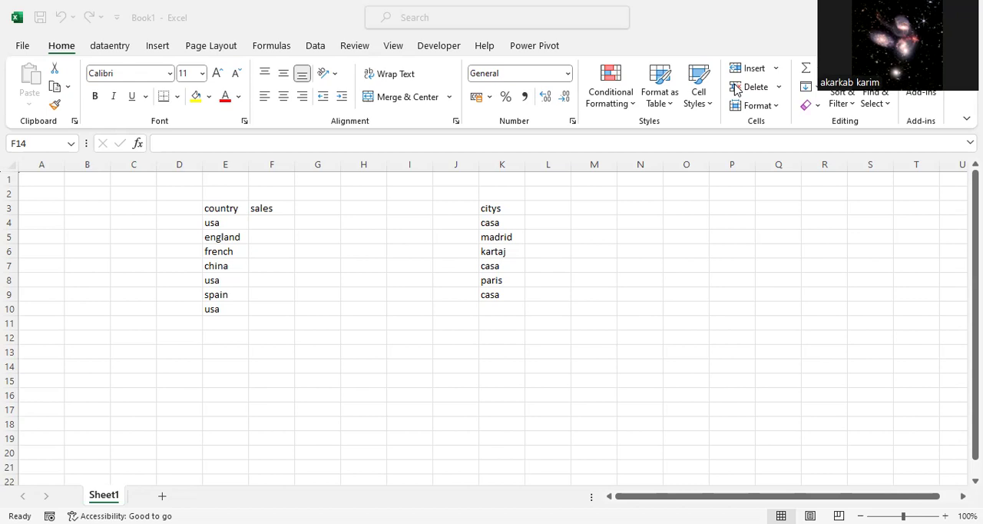
left_click(613, 354)
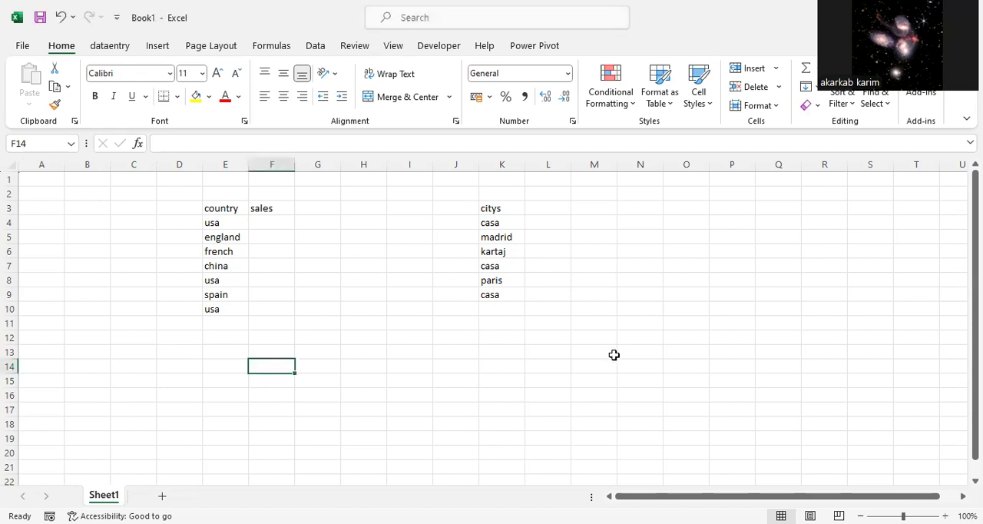
type("f")
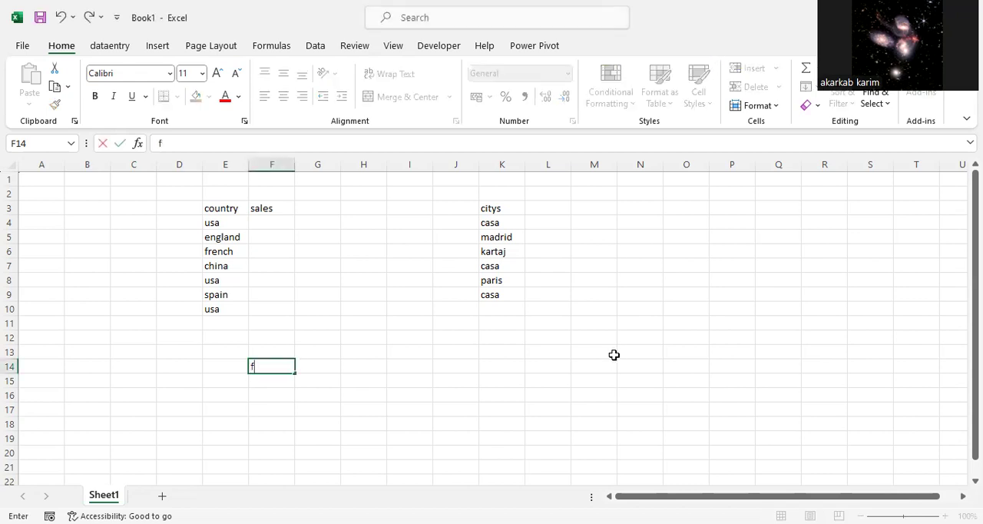
key("BackSpace")
type("f")
key("BackSpace")
key("Escape")
Step: Open Find and Replace on its Replace tab and clear both the search and replacement fields
key("ctrl+f")
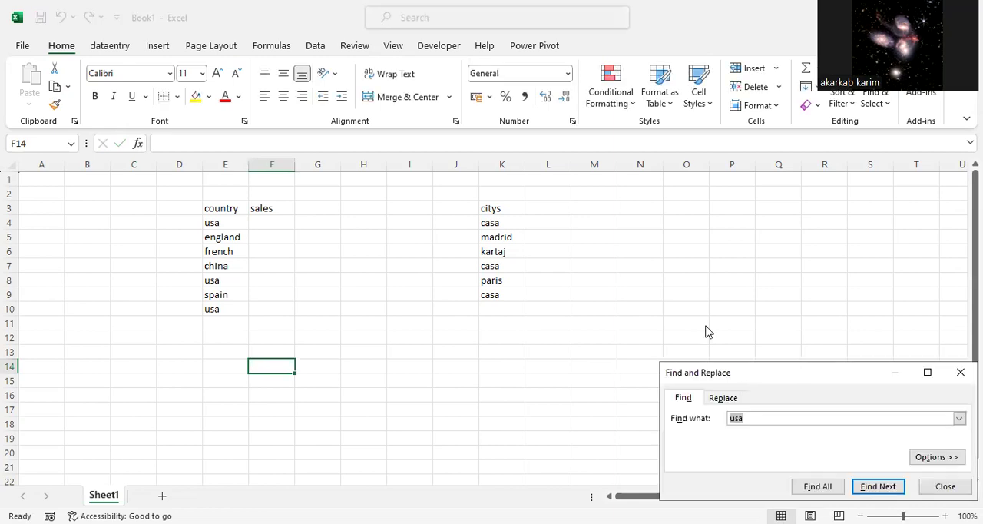
left_click_drag(824, 373, 725, 313)
left_click_drag(665, 356, 645, 353)
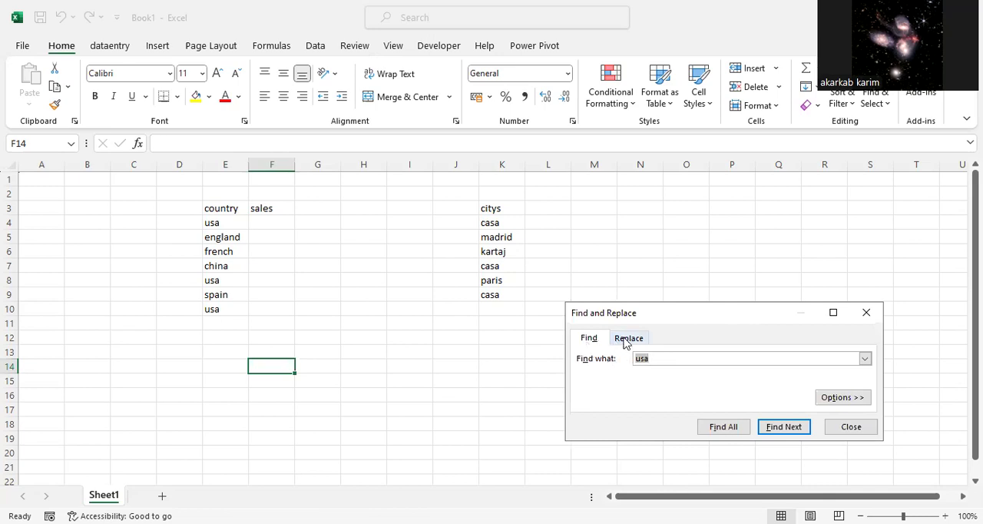
left_click(625, 342)
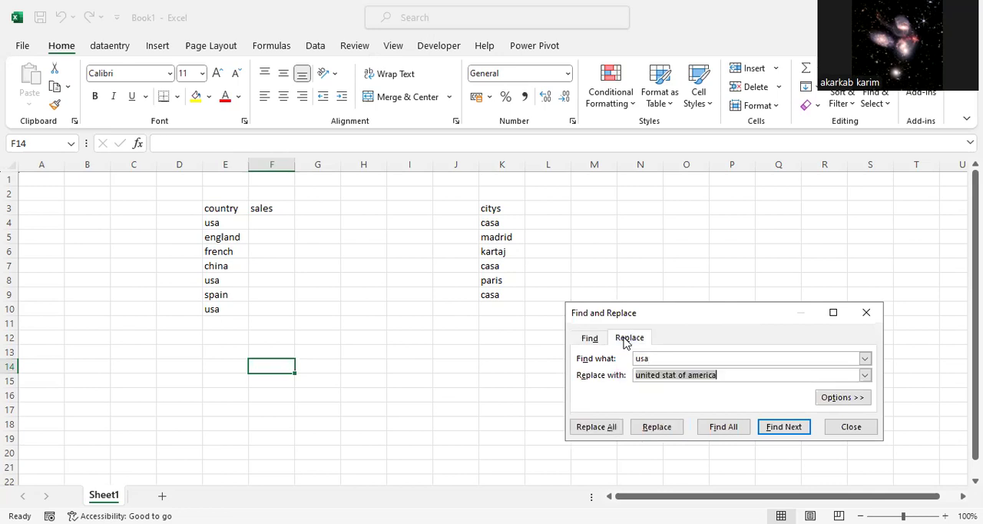
left_click(683, 359)
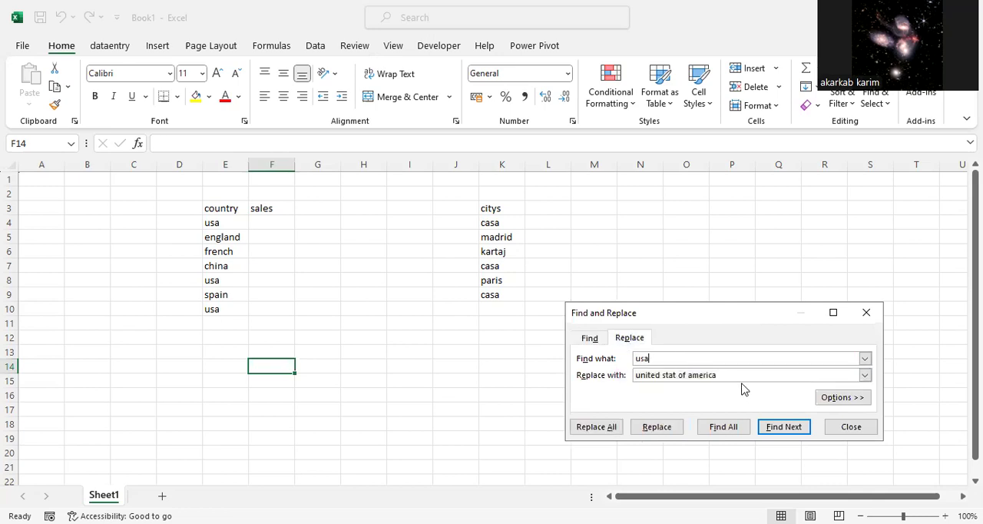
left_click(735, 376)
key("BackSpace")
key("BackSpace")
key("BackSpace")
key("BackSpace")
key("BackSpace")
key("BackSpace")
key("BackSpace")
key("BackSpace")
key("BackSpace")
key("BackSpace")
key("BackSpace")
key("BackSpace")
key("BackSpace")
key("BackSpace")
key("BackSpace")
key("BackSpace")
key("BackSpace")
key("BackSpace")
key("BackSpace")
key("BackSpace")
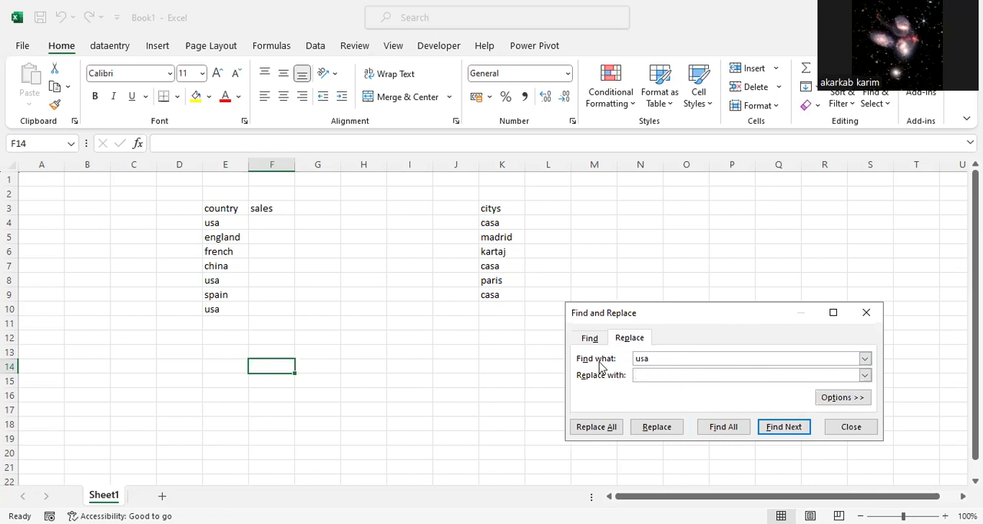
key("BackSpace")
key("BackSpace")
key("BackSpace")
Step: Select column E and set the search to usa and the replacement to untied stat of america
left_click(237, 164)
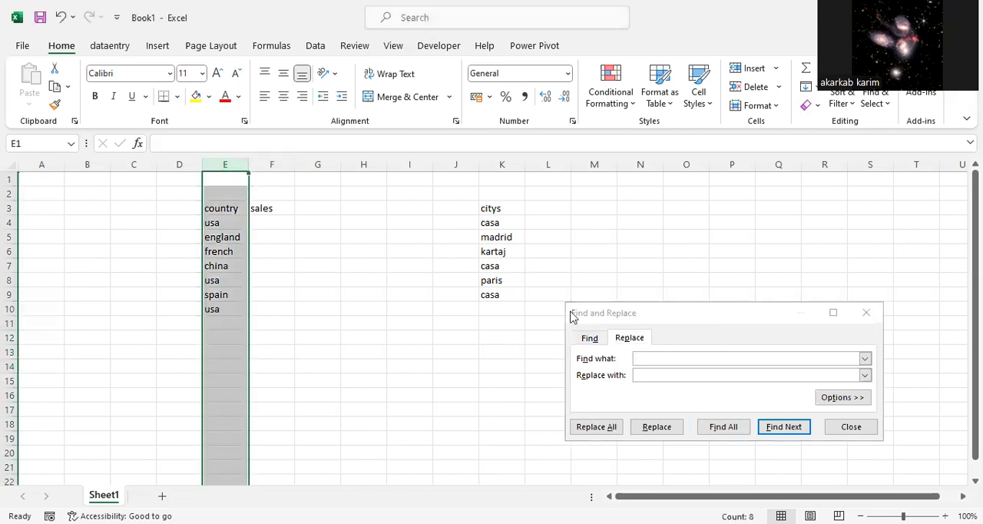
left_click(665, 361)
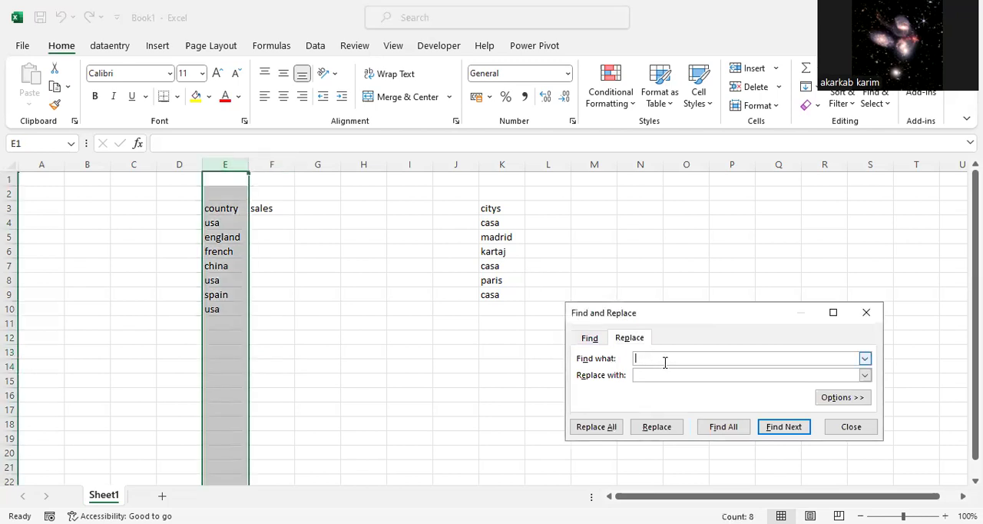
type("usa")
left_click(667, 374)
type("unti")
type("r")
type("ed")
key("BackSpace")
key("BackSpace")
key("BackSpace")
type("ed")
key("BackSpace")
key("BackSpace")
key("BackSpace")
key("BackSpace")
type("tied sat of americ")
key("BackSpace")
type("ca")
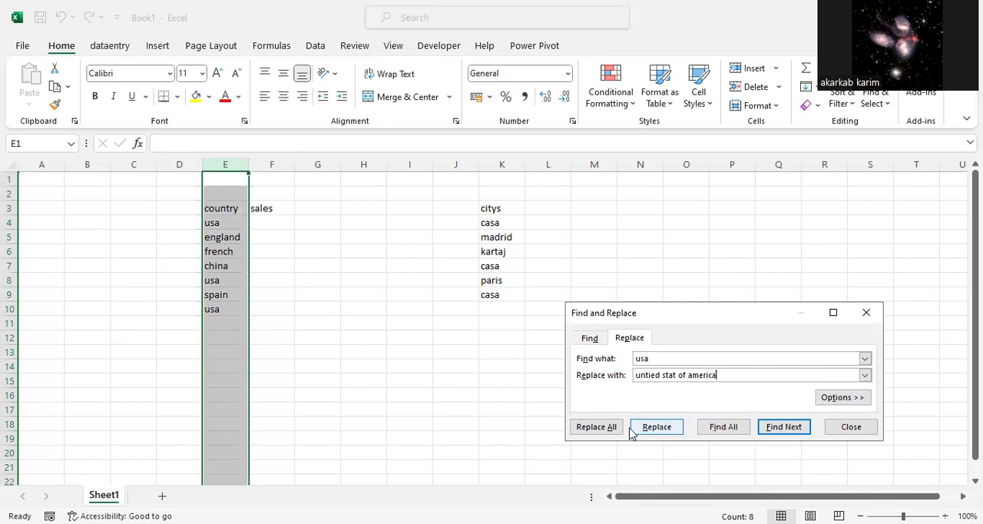
Step: Replace each usa entry in column E one at a time, then close the dialog
left_click(784, 427)
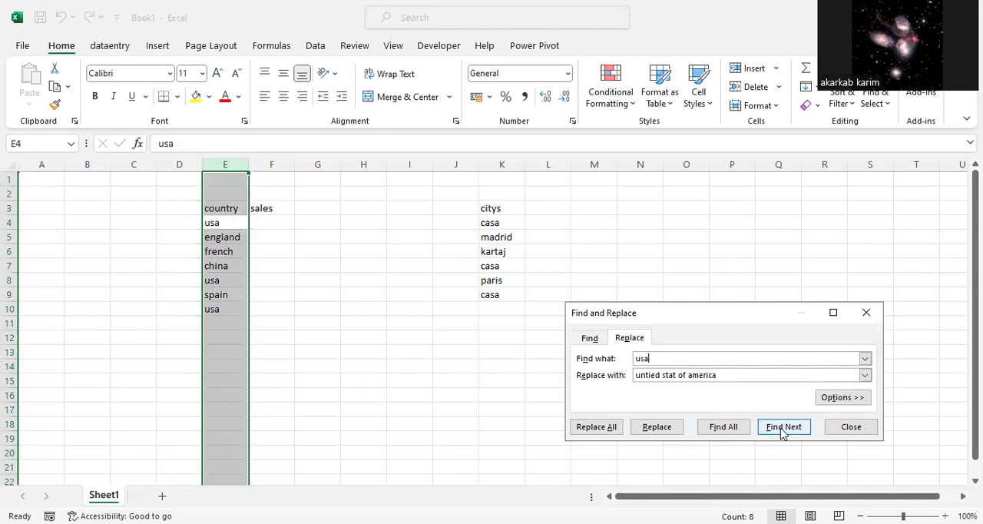
left_click(657, 427)
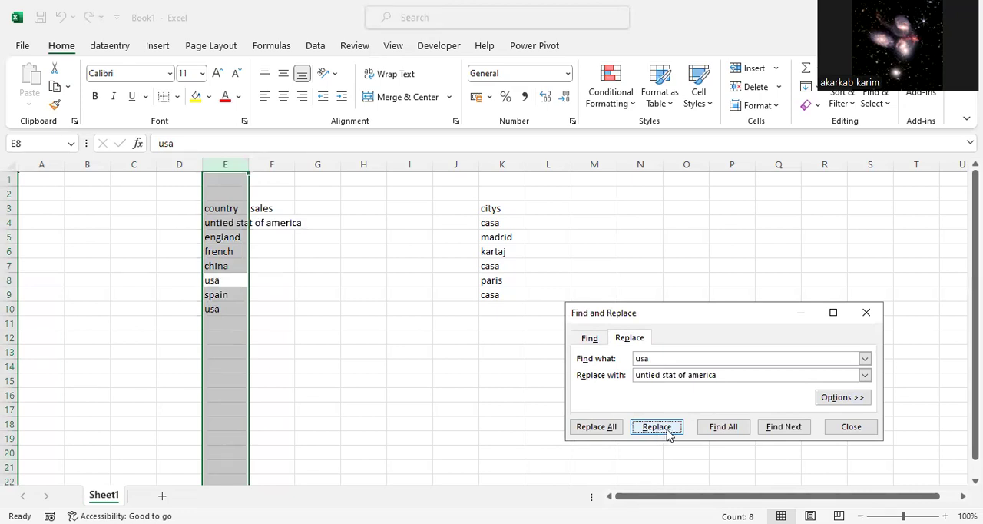
left_click(653, 427)
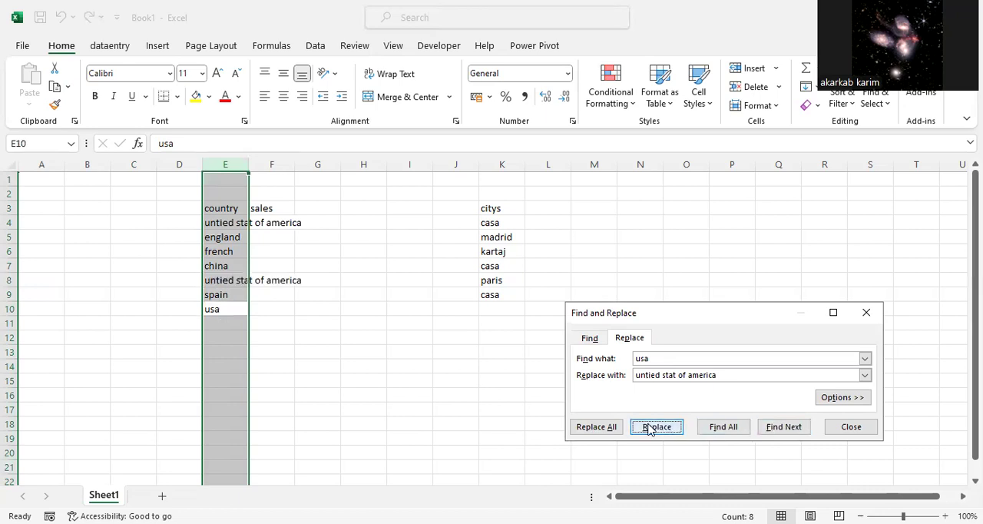
left_click(656, 428)
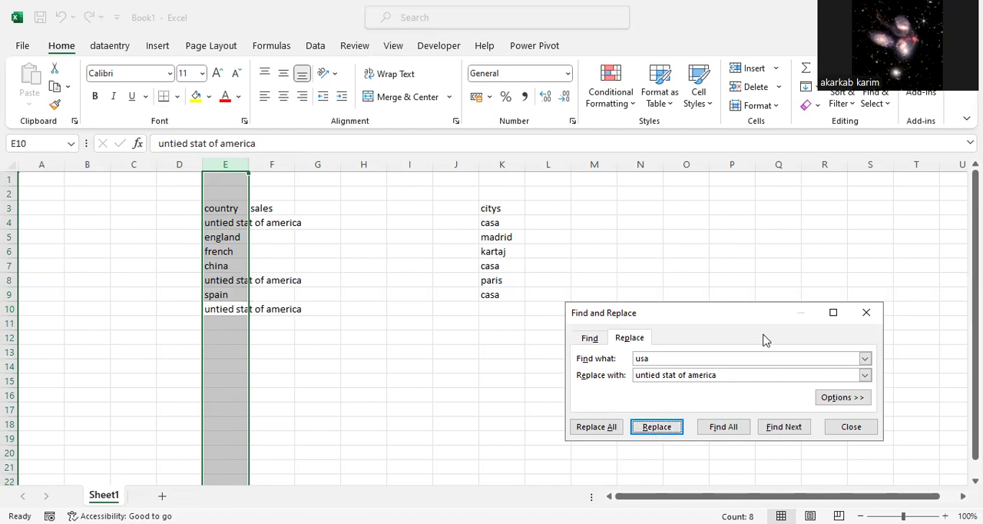
left_click(866, 313)
Step: Select column K, reopen the Replace dialog, and set the search to casa and the replacement to rabat
left_click(516, 164)
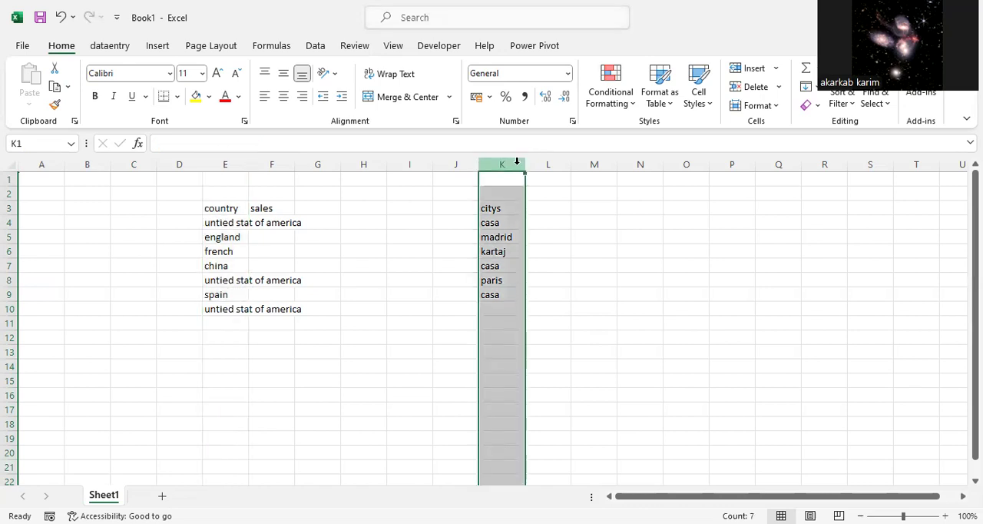
key("ctrl+f")
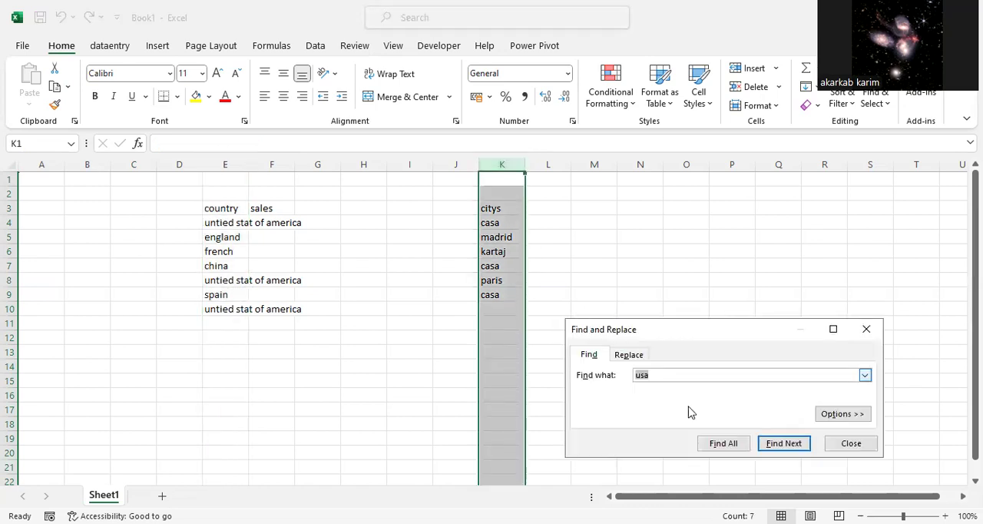
left_click(641, 358)
left_click(659, 374)
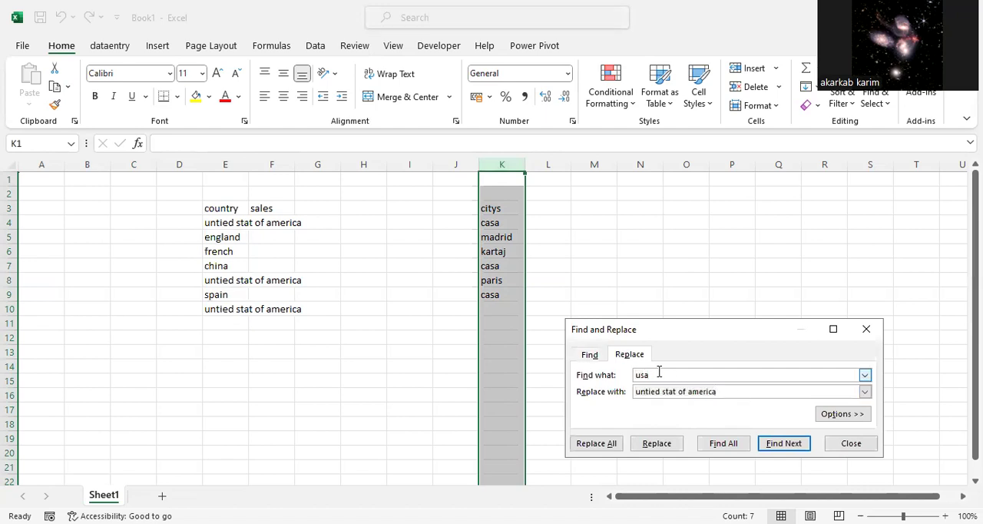
double_click(659, 374)
key("BackSpace")
double_click(725, 390)
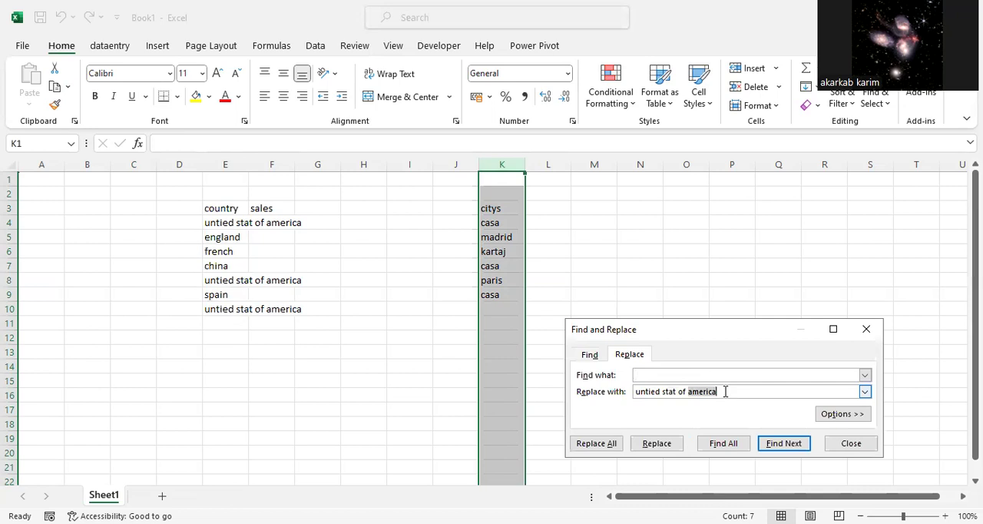
key("BackSpace")
key("BackSpace")
key("BackSpace")
key("BackSpace")
key("BackSpace")
key("BackSpace")
key("BackSpace")
key("BackSpace")
key("BackSpace")
key("BackSpace")
key("BackSpace")
key("BackSpace")
key("BackSpace")
key("BackSpace")
key("BackSpace")
key("BackSpace")
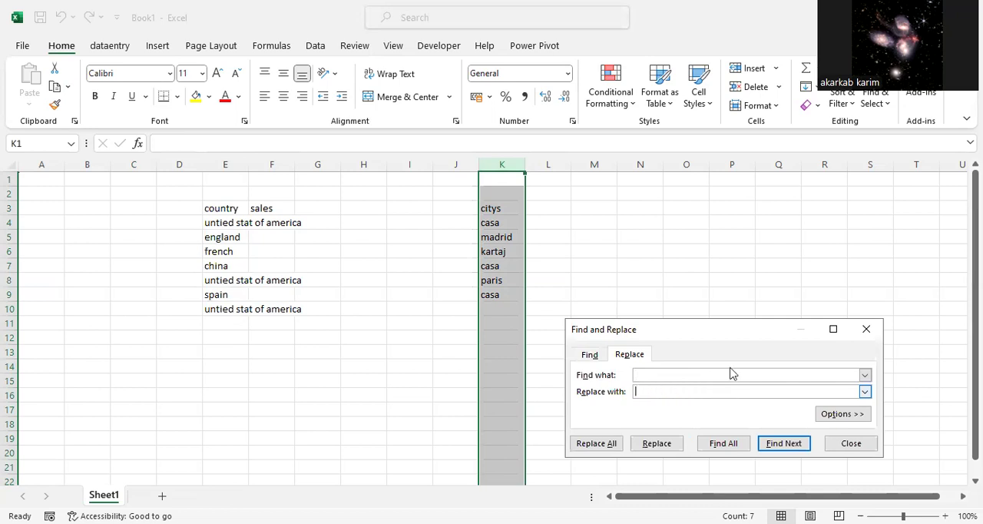
left_click(713, 375)
type("casa")
left_click(689, 394)
type("rabat")
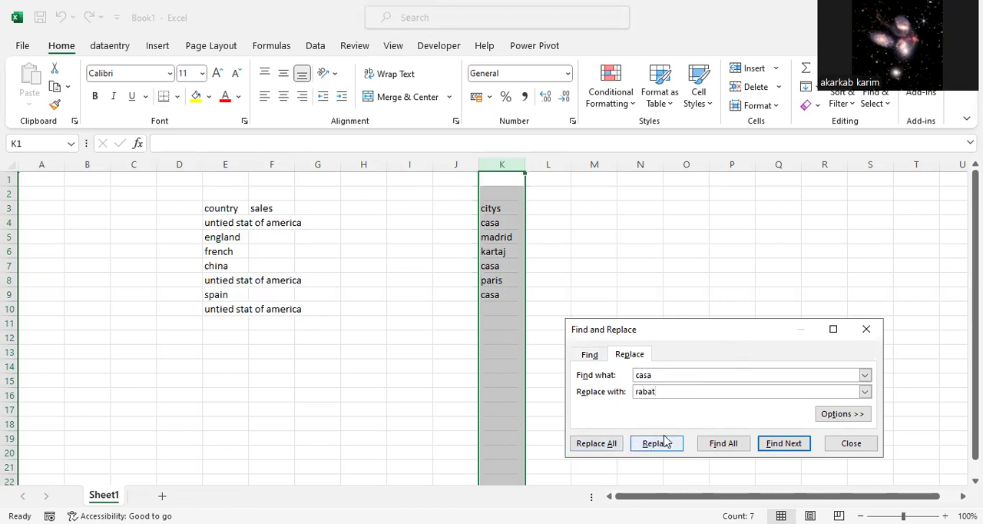
Step: List all casa matches, replace them all with rabat, acknowledge the message, and close the dialog
left_click(722, 444)
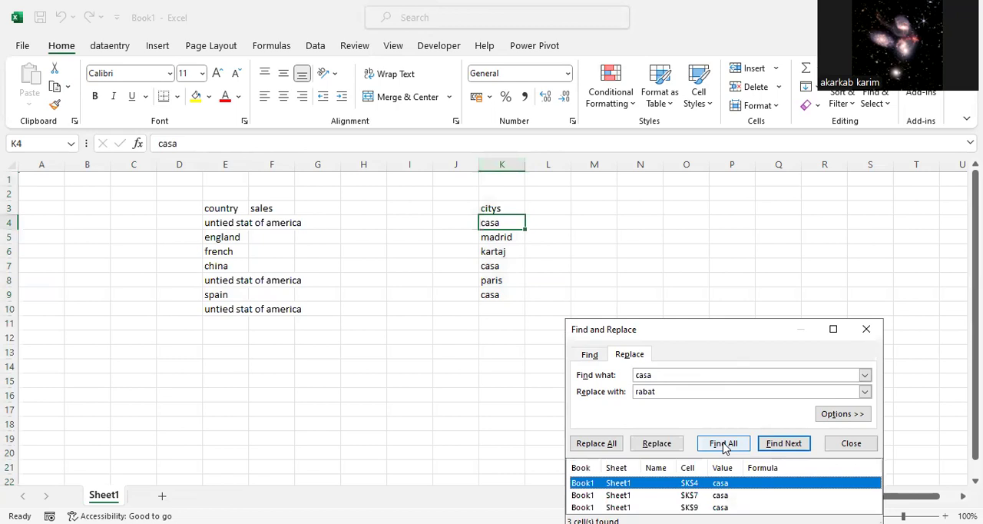
left_click(614, 446)
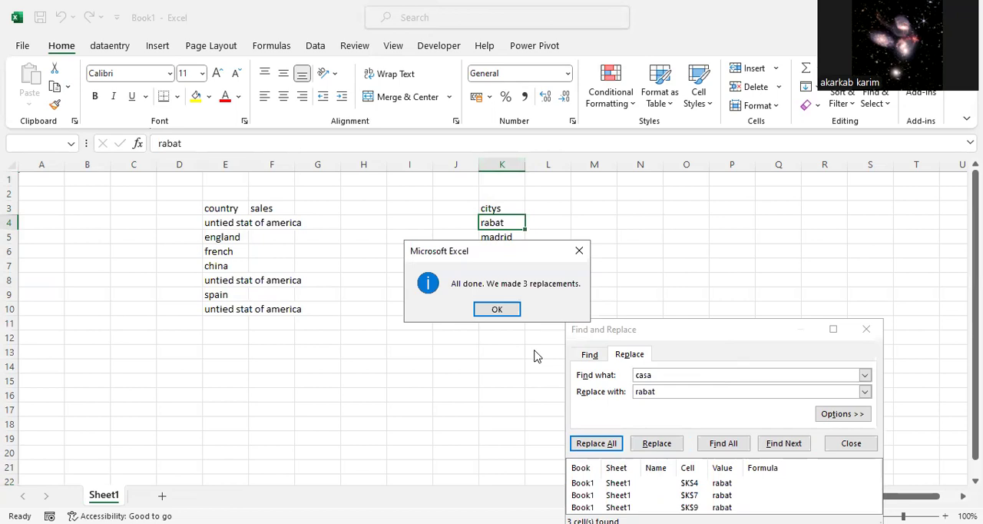
left_click(510, 311)
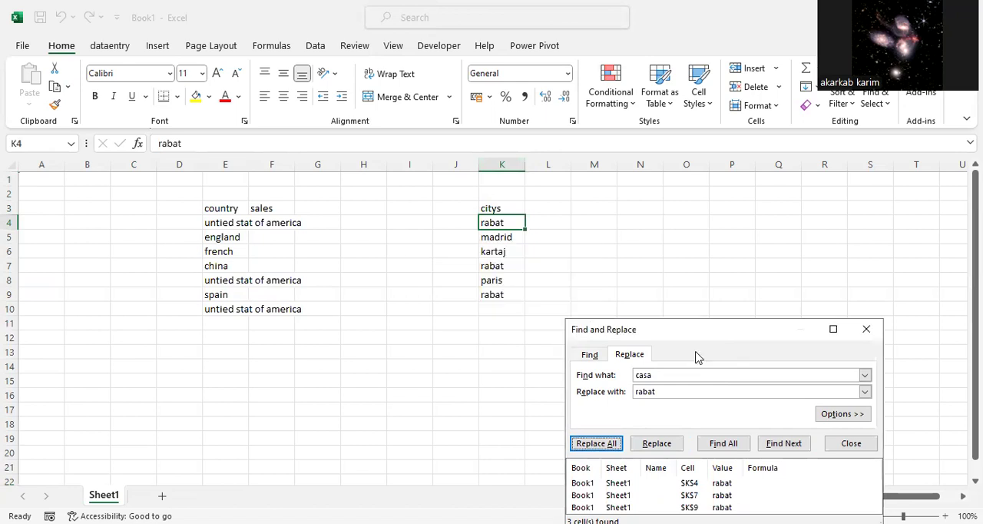
left_click(868, 331)
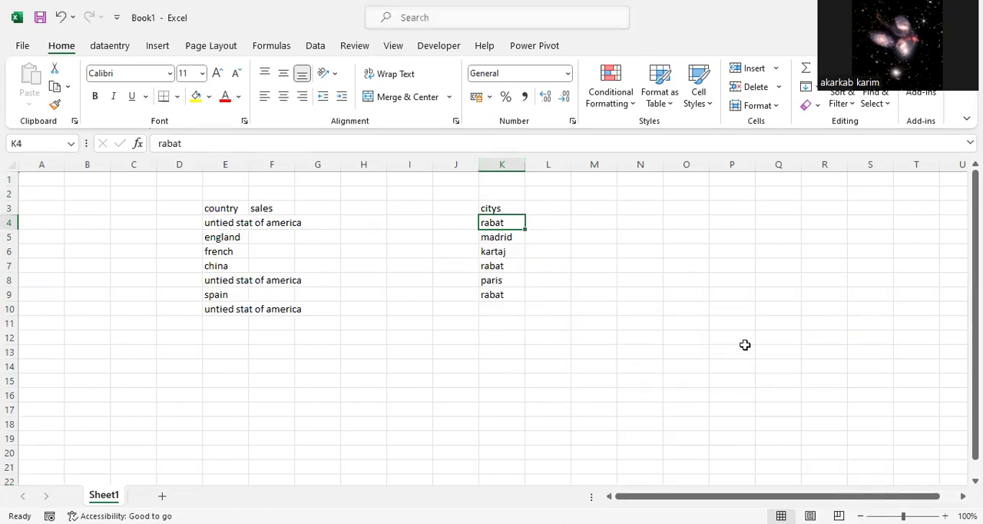
left_click(503, 83)
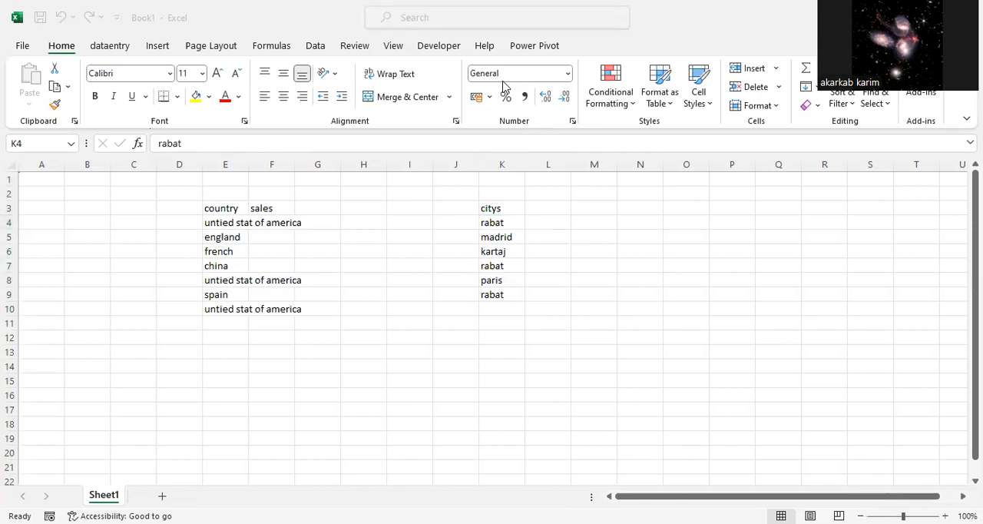